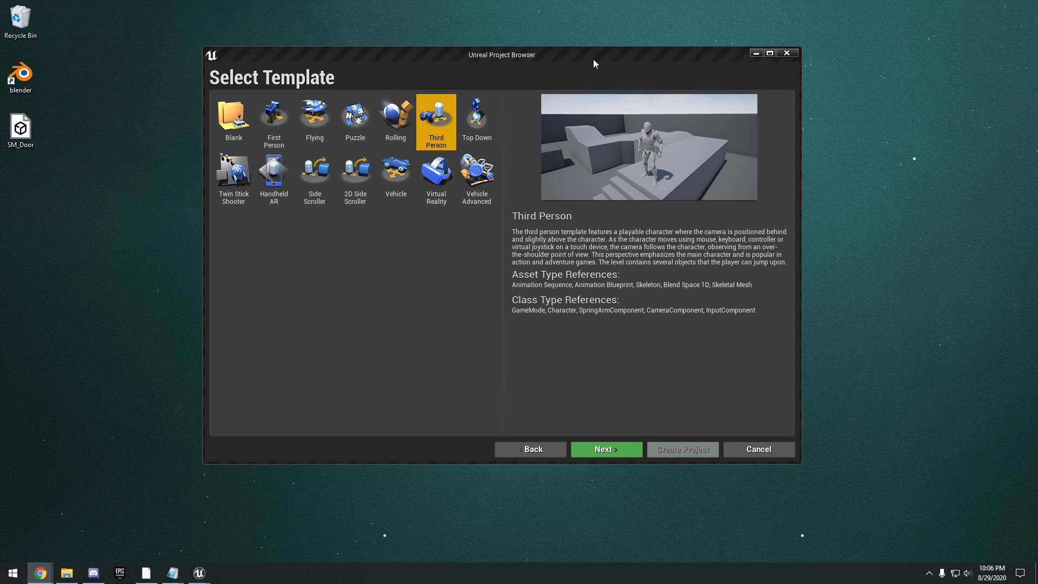
Nudge the Project Browser window slightly upward, with the Third Person template selected
{"action": "left_click_drag", "start_coordinate": [593, 59], "coordinate": [598, 48]}
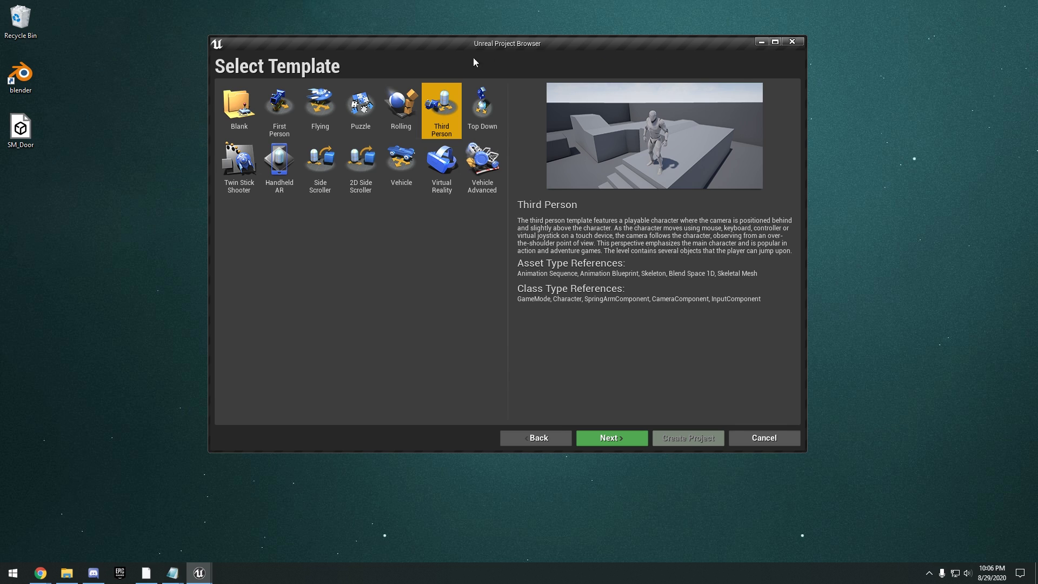
Create the Third Person project named UE4Basics with No Starter Content
{"action": "left_click", "coordinate": [634, 437]}
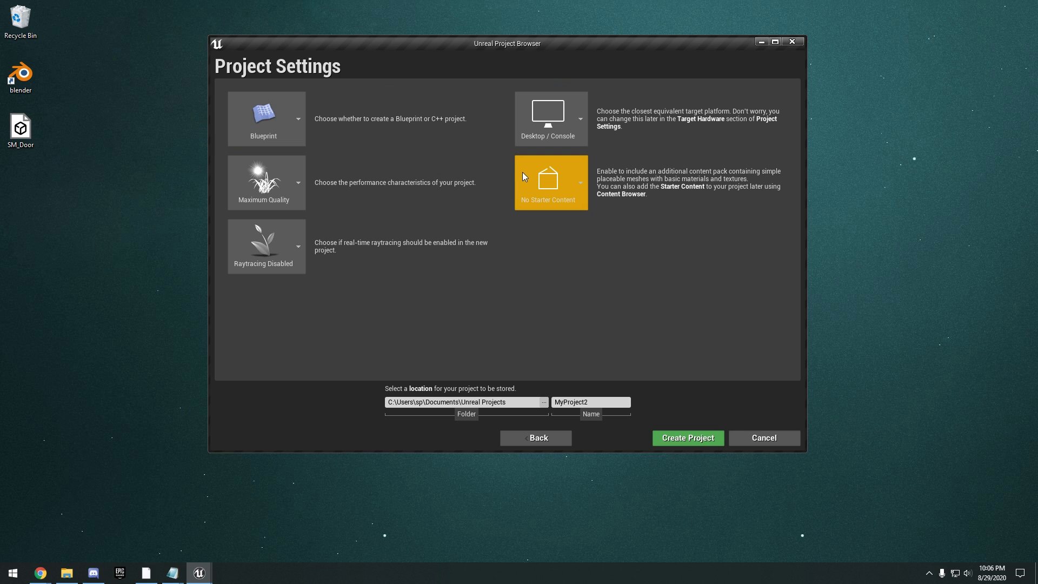
{"action": "left_click", "coordinate": [552, 186]}
{"action": "left_click", "coordinate": [558, 255]}
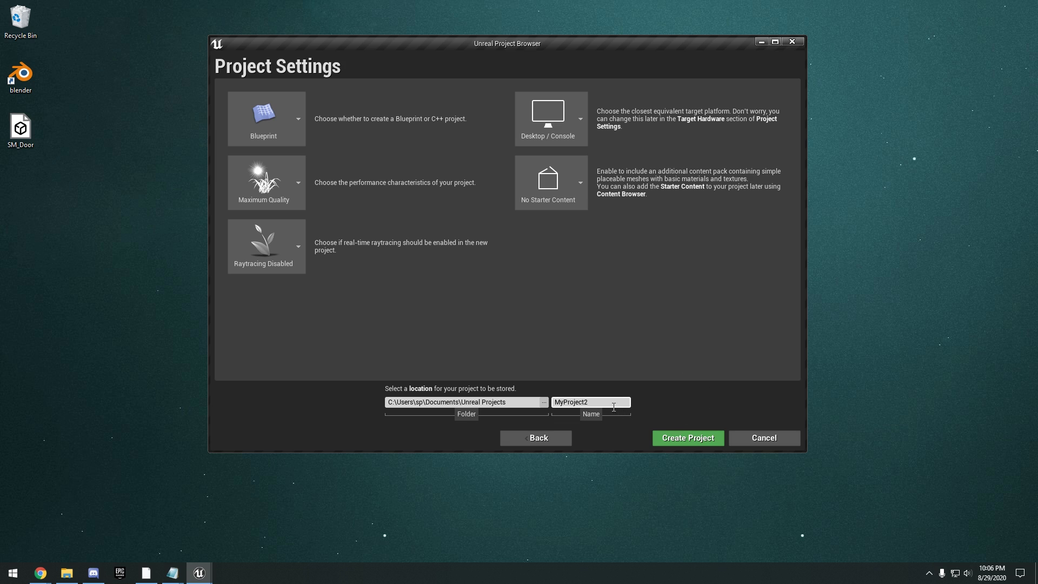
{"action": "double_click", "coordinate": [609, 401]}
{"action": "type", "text": "UE4Basics"}
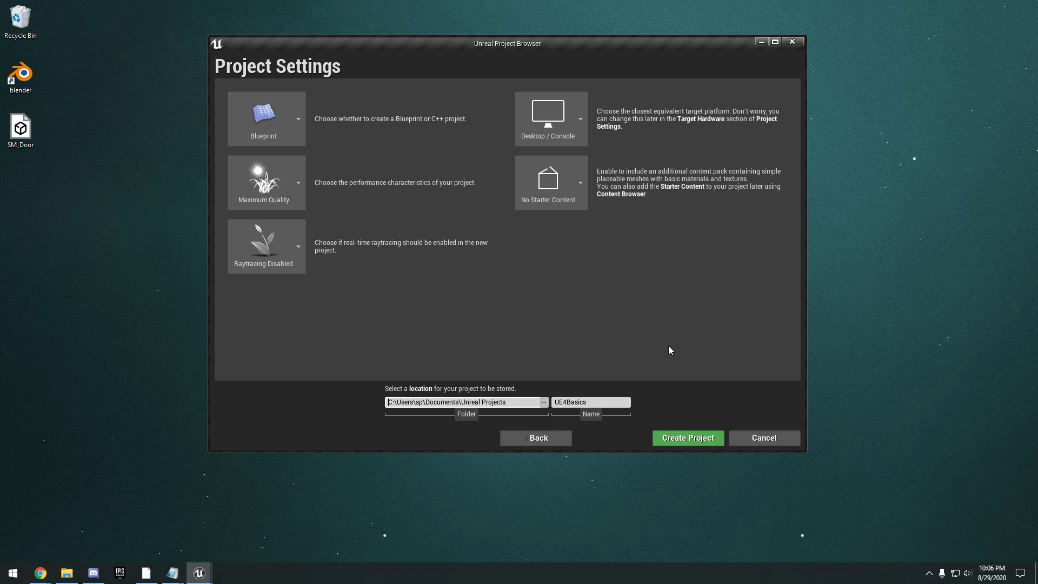
{"action": "left_click", "coordinate": [688, 437]}
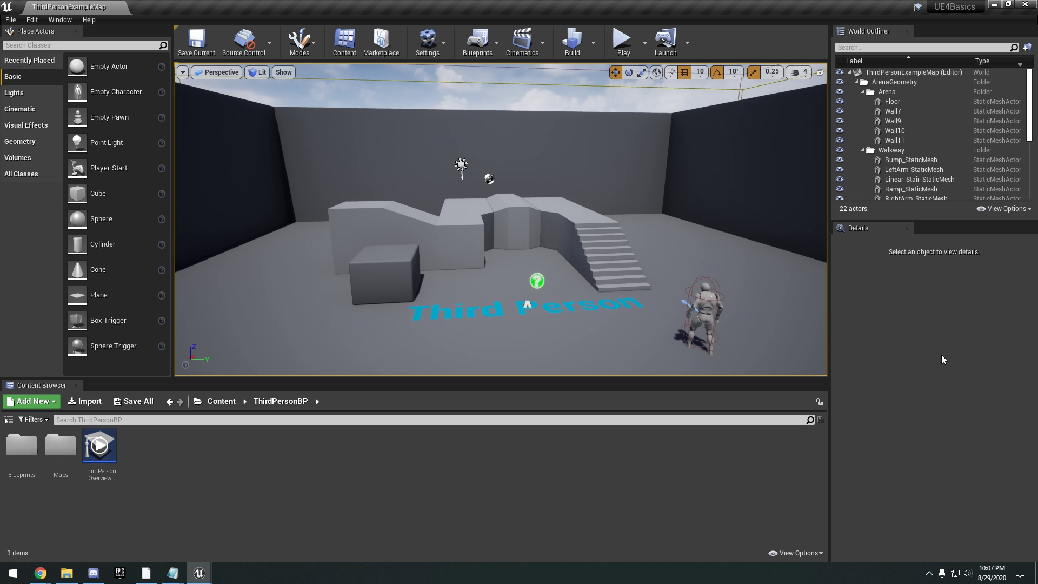
Start a new Blueprint Class from the Content Browser's context menu and raise the parent class dialog
{"action": "left_click_drag", "start_coordinate": [325, 356], "coordinate": [348, 332]}
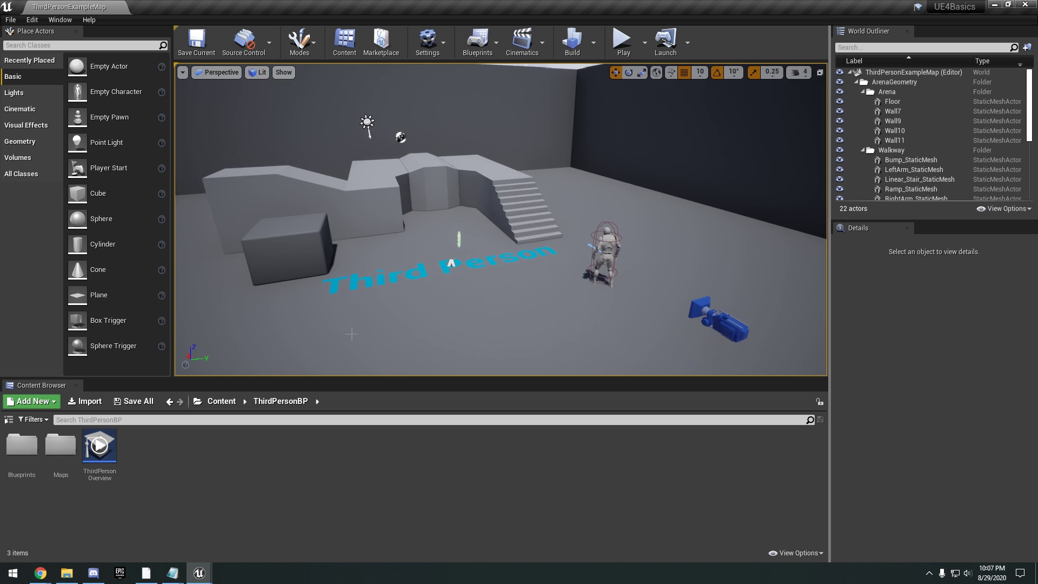
{"action": "right_click", "coordinate": [378, 466]}
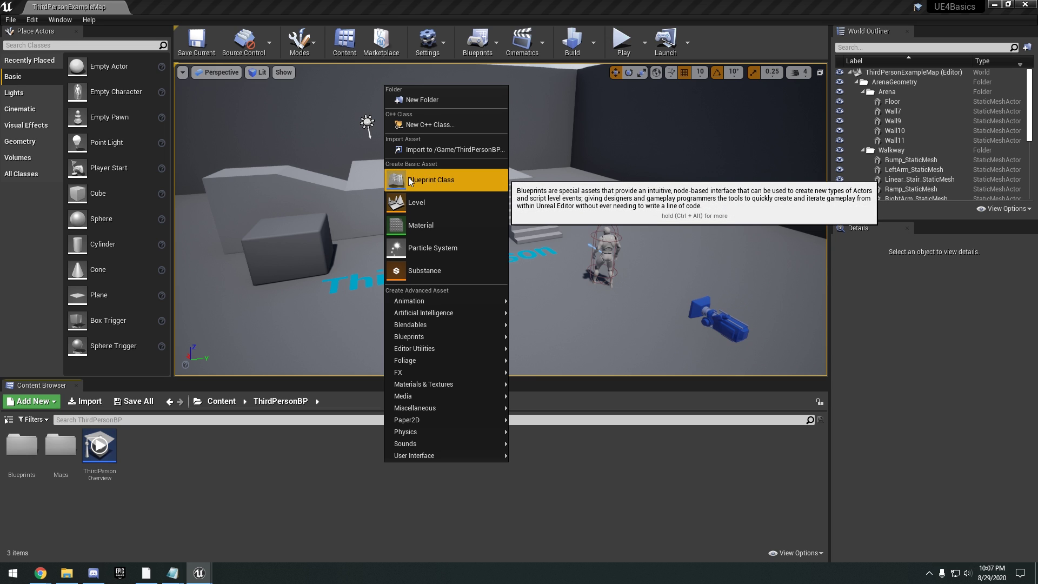
{"action": "left_click", "coordinate": [453, 183]}
{"action": "left_click_drag", "start_coordinate": [467, 173], "coordinate": [470, 135]}
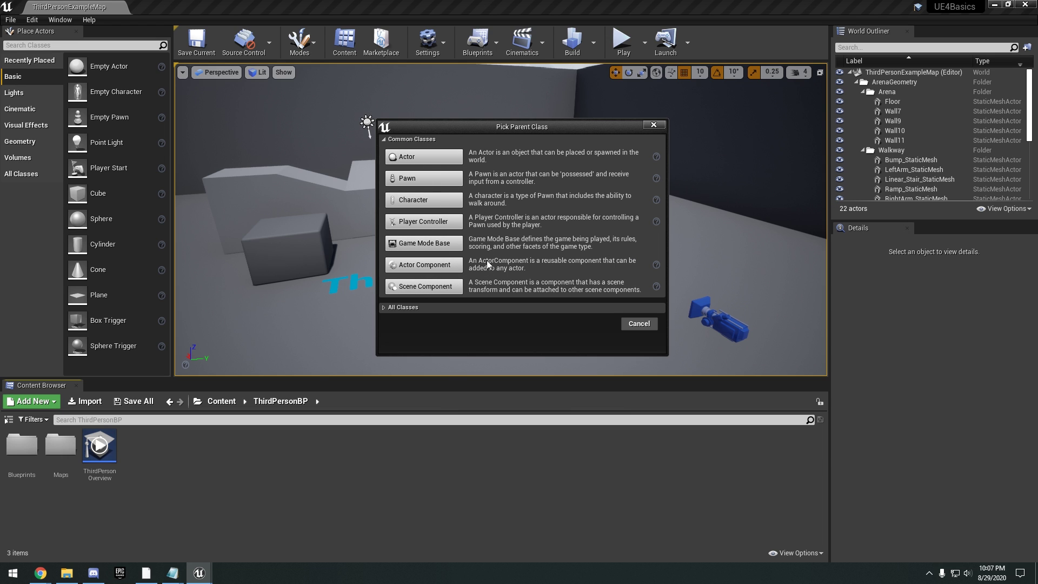
Briefly expand and collapse All Classes, then pick Actor as the parent class
{"action": "left_click", "coordinate": [385, 308]}
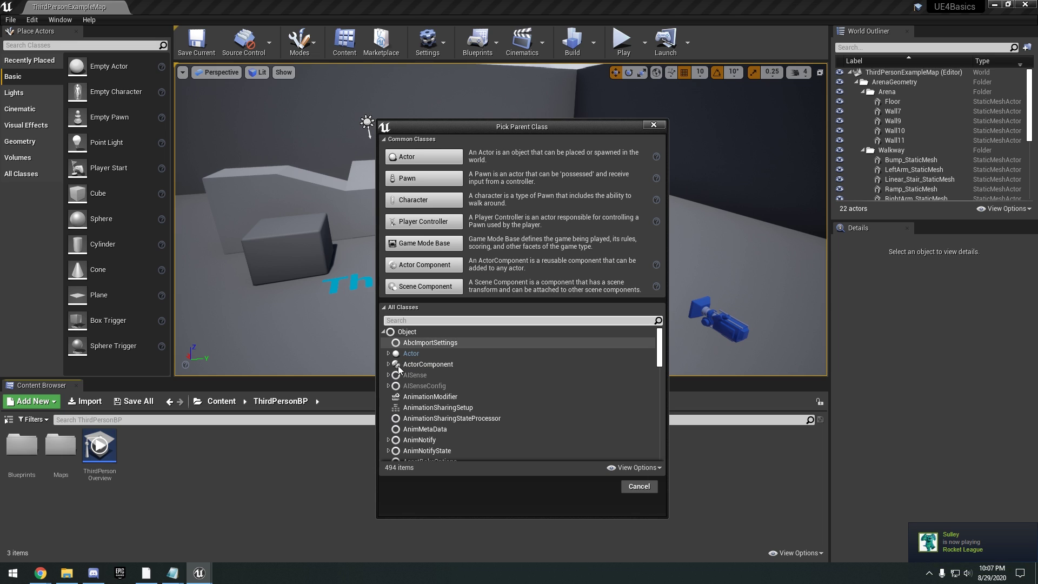
{"action": "left_click", "coordinate": [386, 308]}
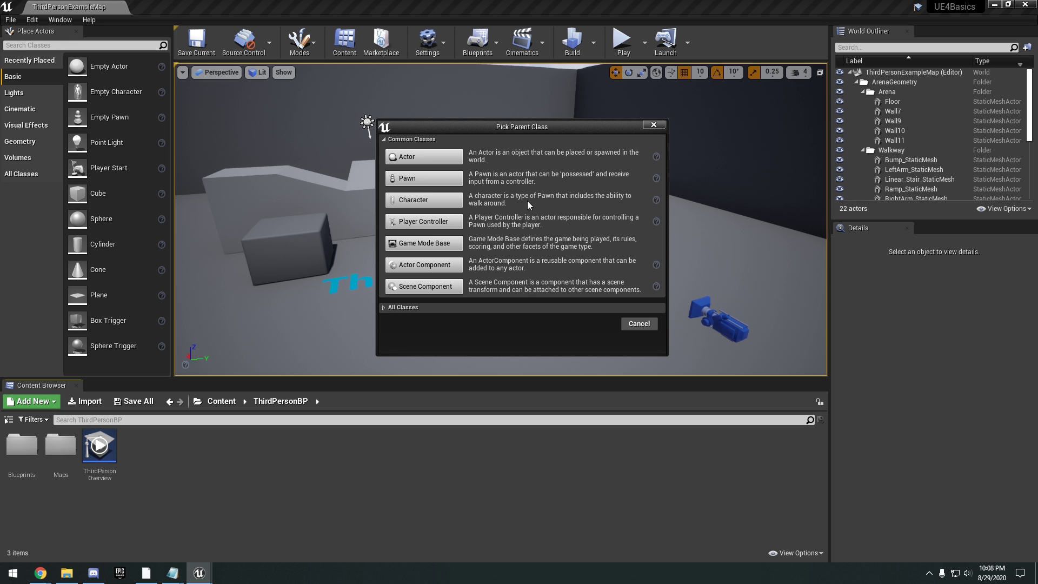
{"action": "left_click", "coordinate": [437, 157]}
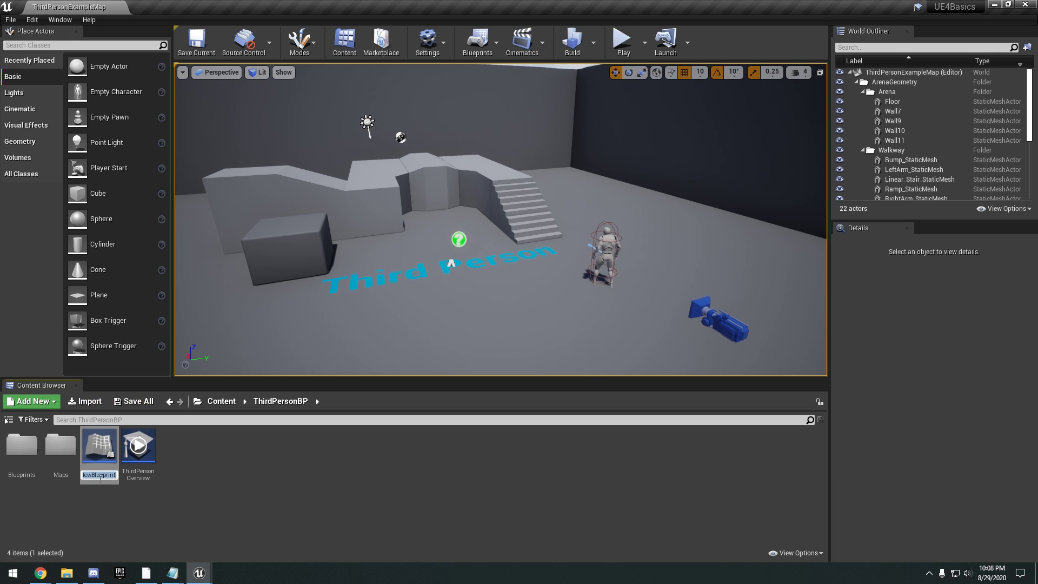
Name the new Blueprint asset BP_Door
{"action": "type", "text": "BPc"}
{"action": "key", "text": "BackSpace"}
{"action": "type", "text": "_Door"}
{"action": "key", "text": "Return"}
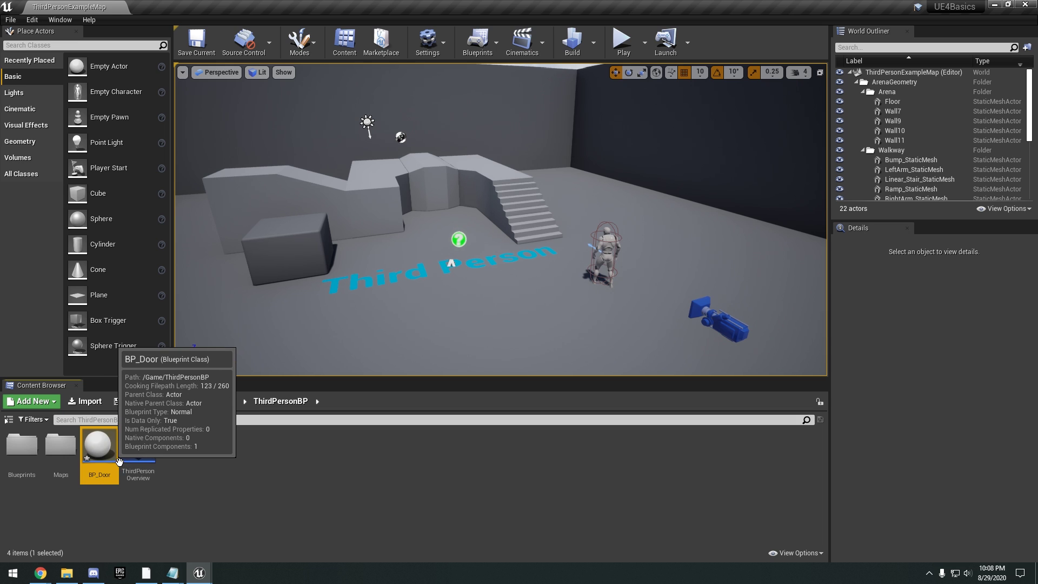
Open BP_Door in the Blueprint editor, dock it full screen, and show the Add Component list
{"action": "double_click", "coordinate": [119, 460]}
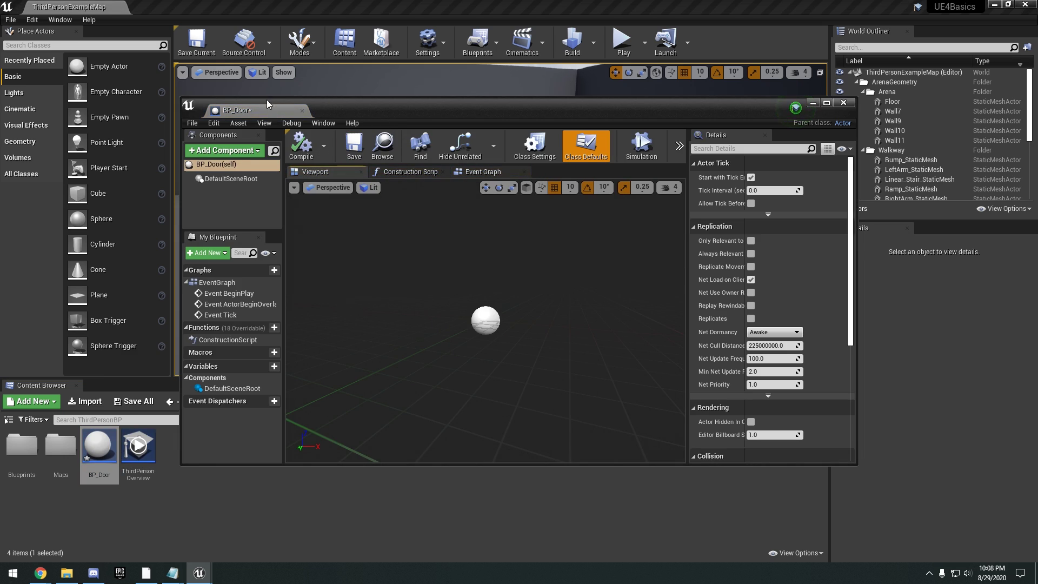
{"action": "left_click_drag", "start_coordinate": [265, 106], "coordinate": [341, 5]}
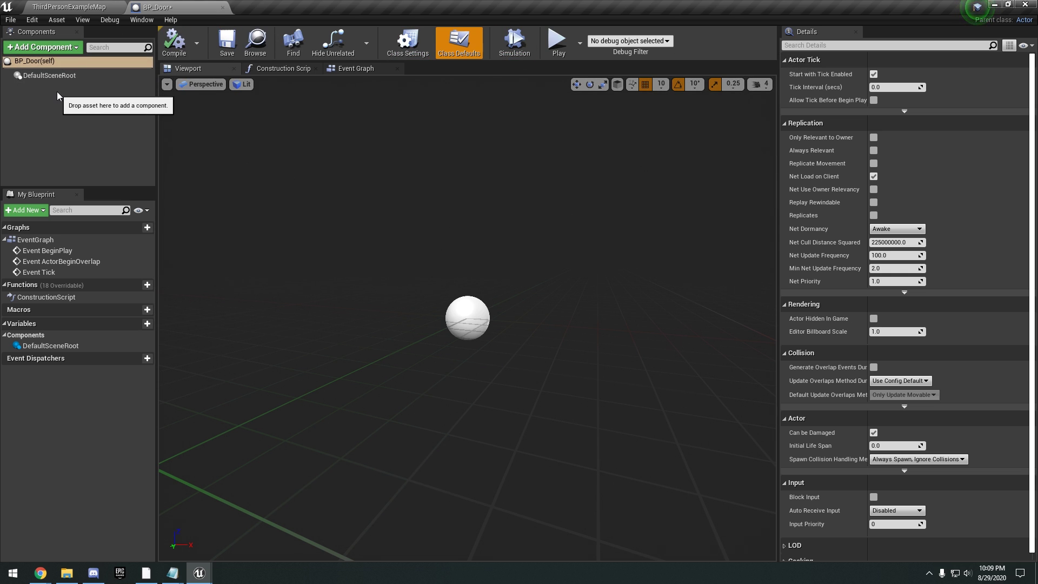
{"action": "left_click", "coordinate": [47, 49]}
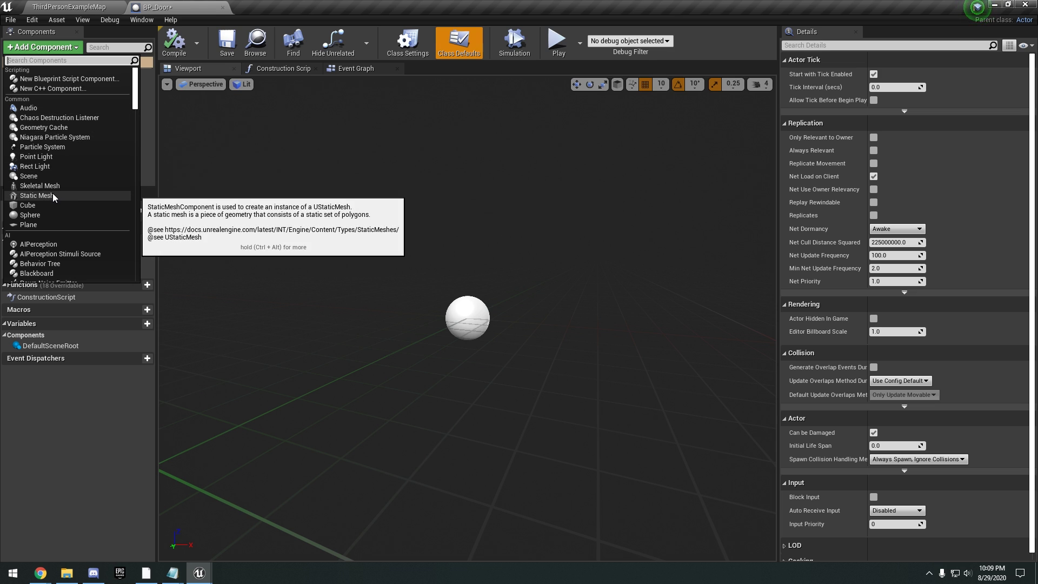
Scroll through the Add Component list and dismiss it without adding anything
{"action": "scroll", "coordinate": [68, 154], "scroll_direction": "down", "scroll_amount": 3}
{"action": "scroll", "coordinate": [69, 157], "scroll_direction": "down", "scroll_amount": 6}
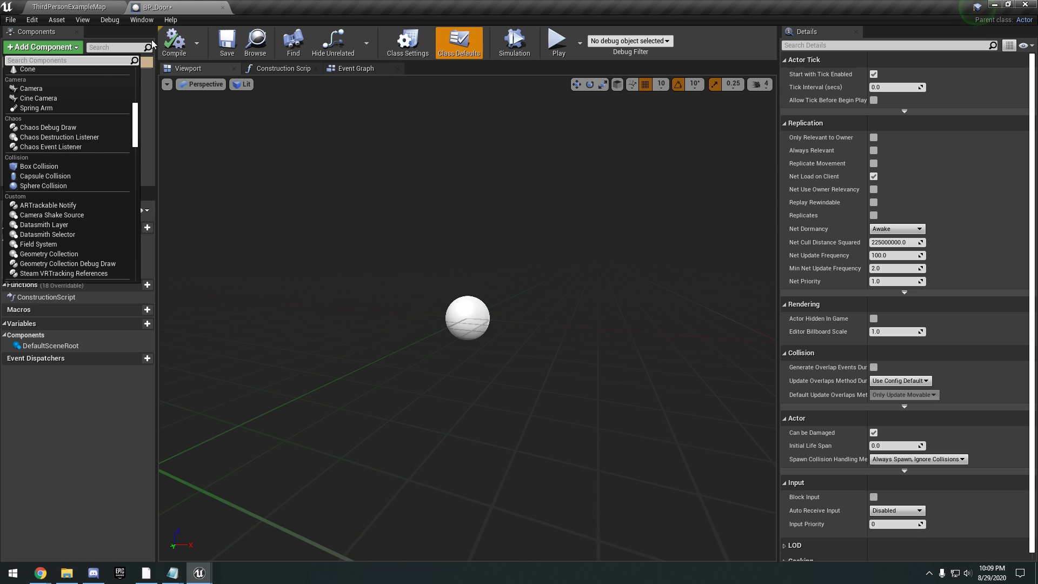
{"action": "key", "text": "Escape"}
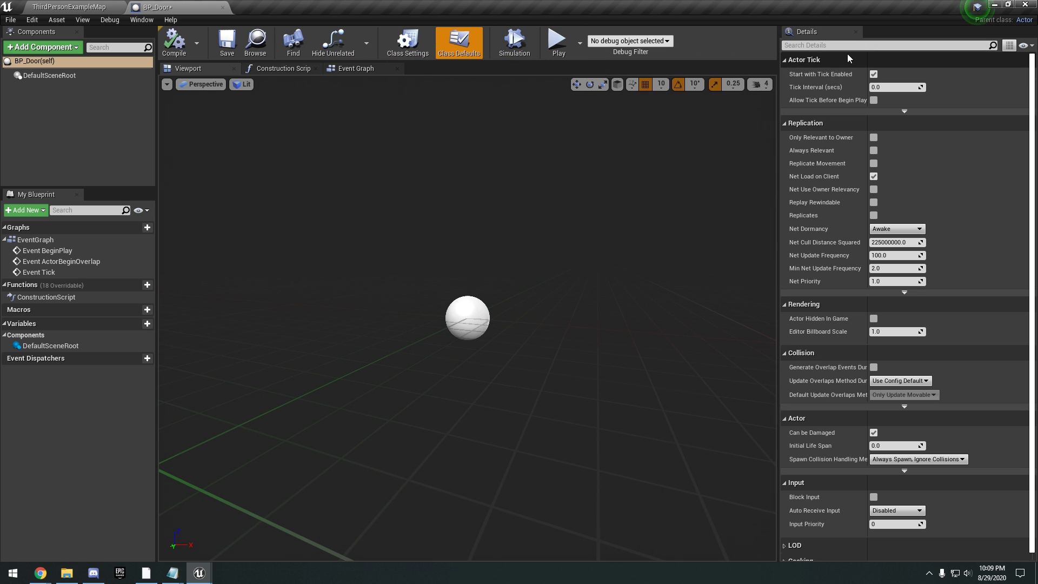
{"action": "scroll", "coordinate": [834, 82], "scroll_direction": "down", "scroll_amount": 1}
{"action": "scroll", "coordinate": [832, 75], "scroll_direction": "up", "scroll_amount": 1}
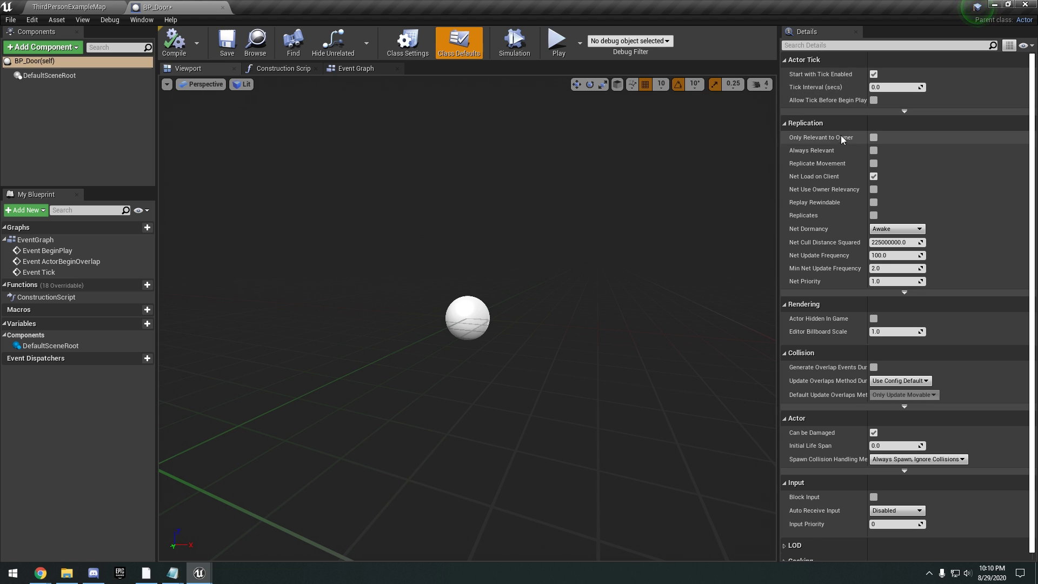
{"action": "scroll", "coordinate": [843, 145], "scroll_direction": "down", "scroll_amount": 1}
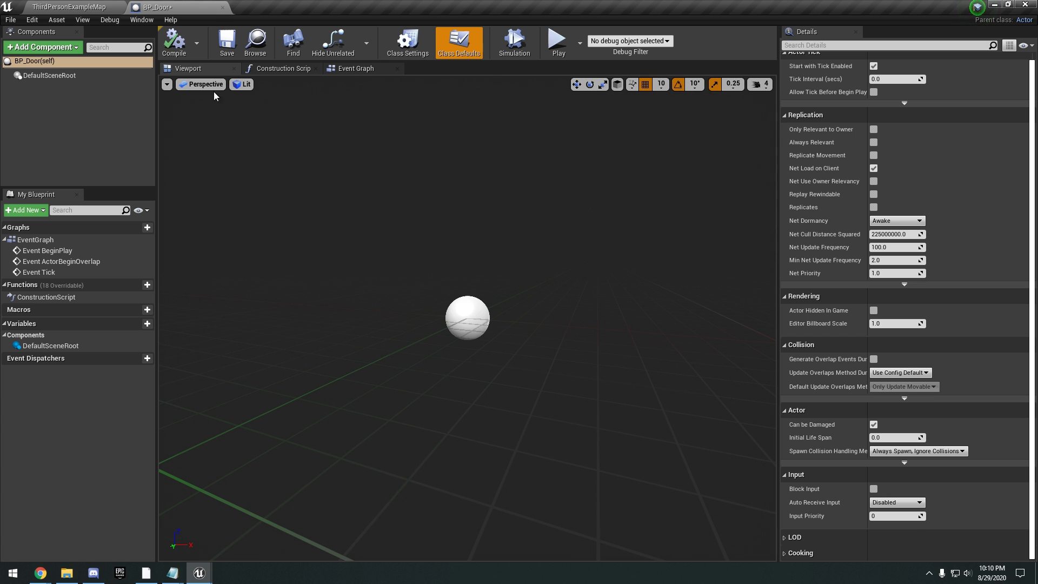
{"action": "left_click", "coordinate": [77, 6]}
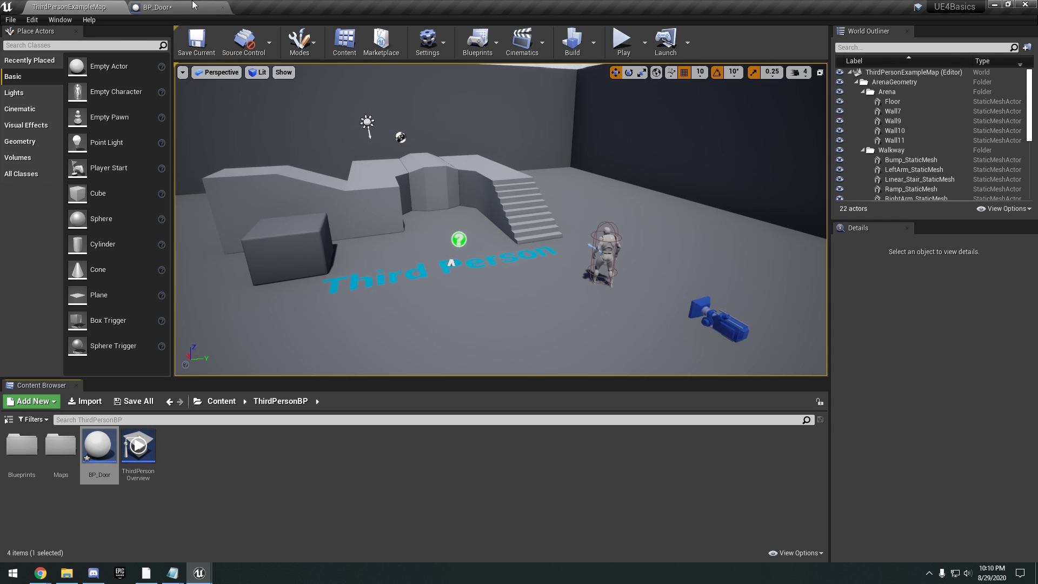
{"action": "left_click", "coordinate": [156, 7]}
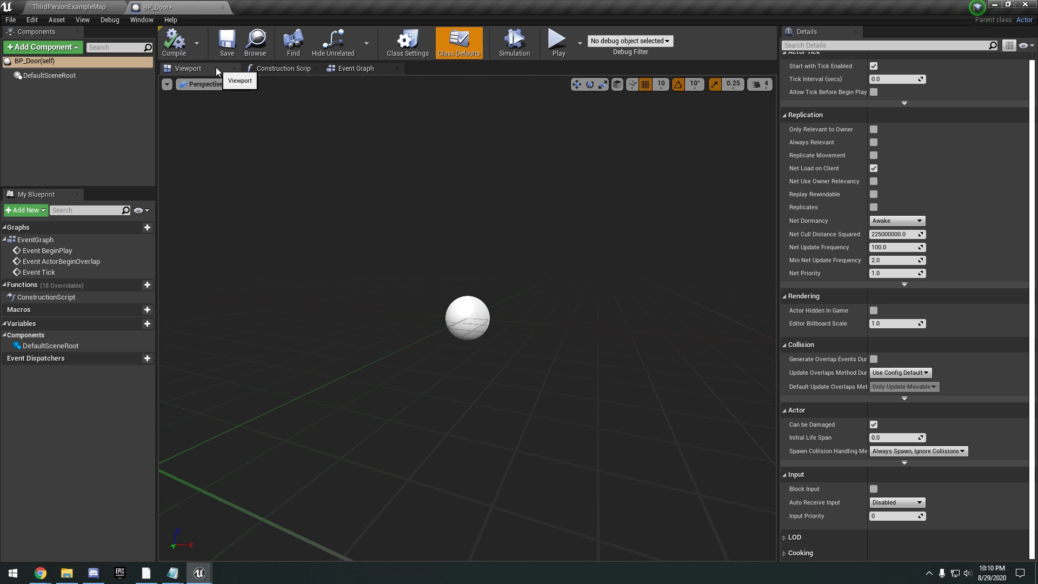
Glance at the Construction Script, then centre the Event Graph on its BeginPlay, ActorBeginOverlap and Tick nodes
{"action": "left_click", "coordinate": [269, 70]}
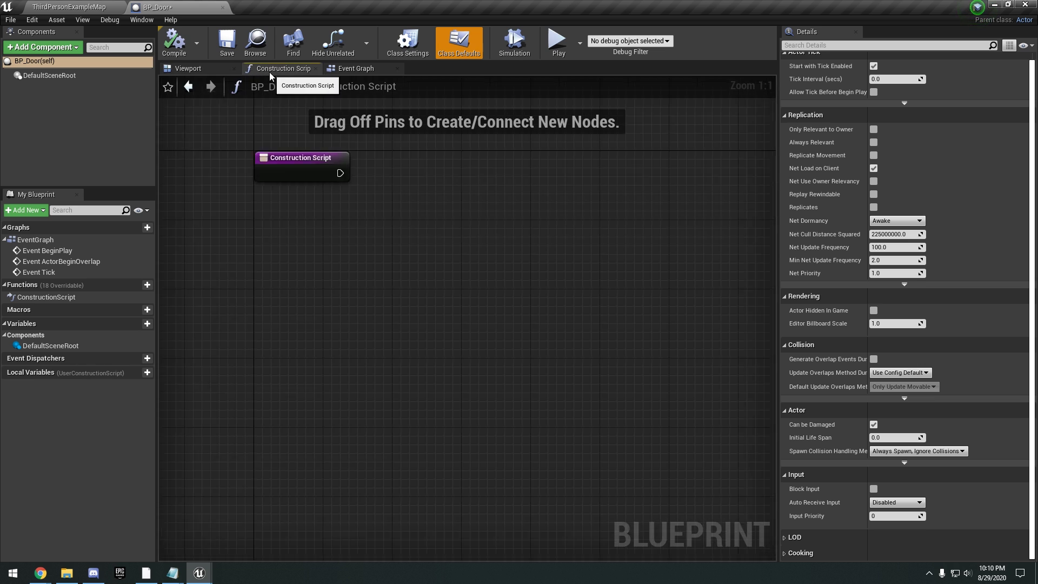
{"action": "left_click", "coordinate": [345, 70]}
{"action": "right_click_drag", "start_coordinate": [404, 121], "coordinate": [312, 128]}
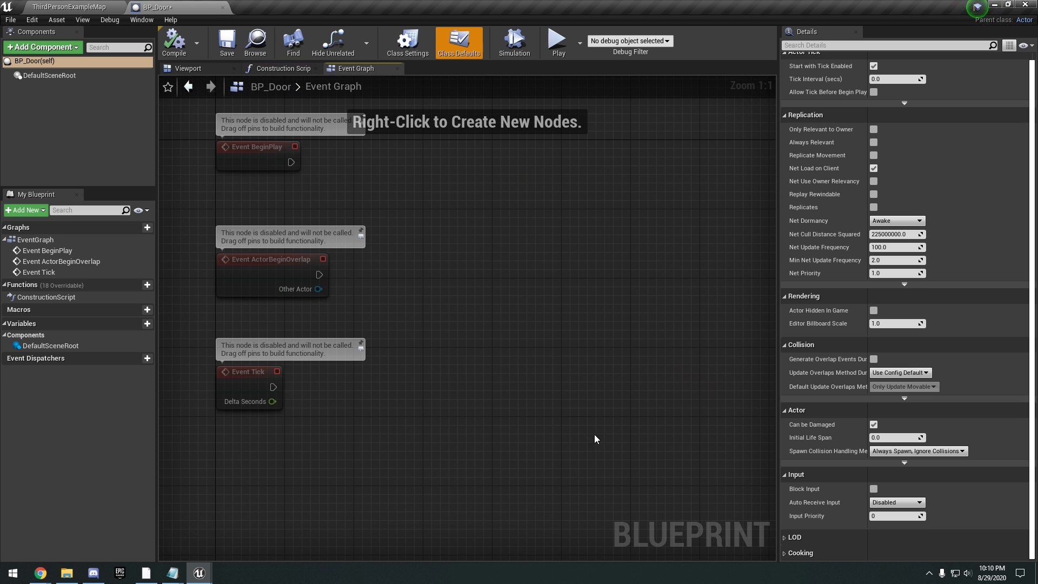